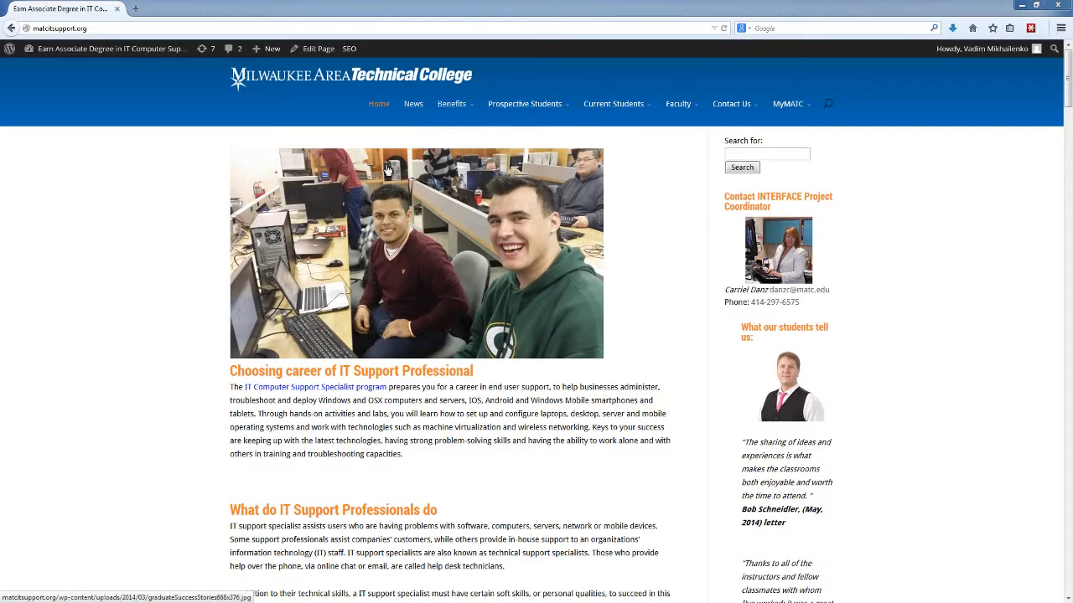
- Go to the matcitsupport.org News page listing student and instructor articles
{"action": "left_click", "coordinate": [415, 113]}
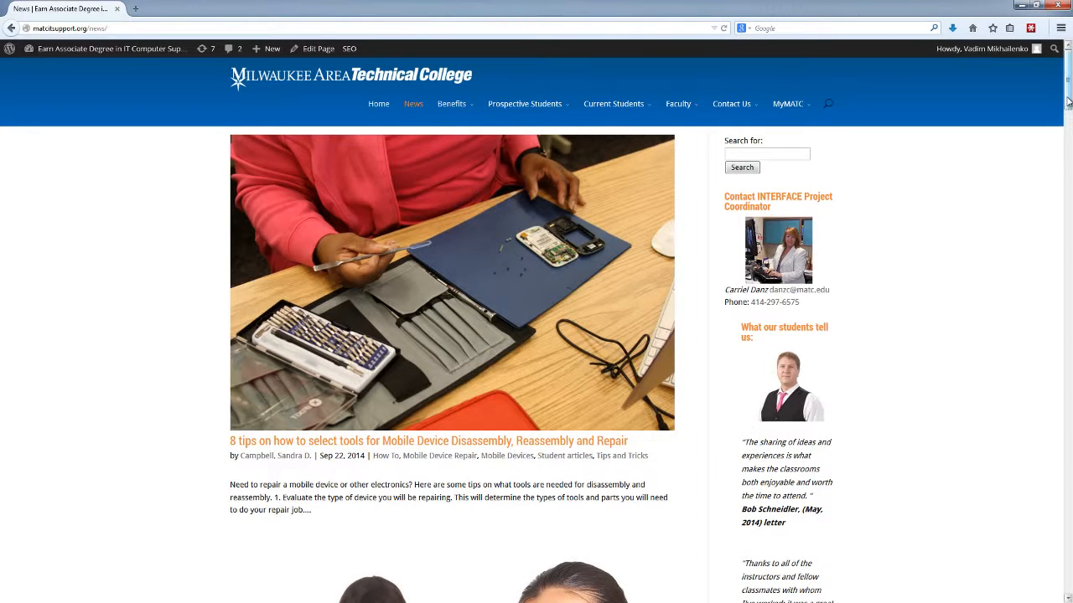
{"action": "left_click_drag", "start_coordinate": [1068, 101], "coordinate": [1069, 143]}
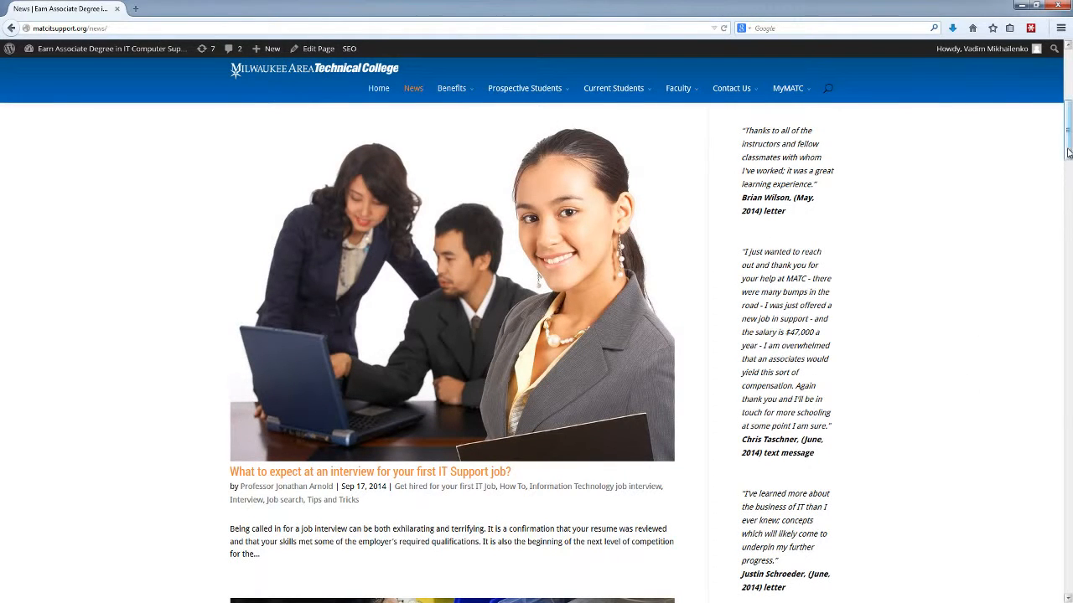
{"action": "left_click_drag", "start_coordinate": [1066, 164], "coordinate": [1067, 206]}
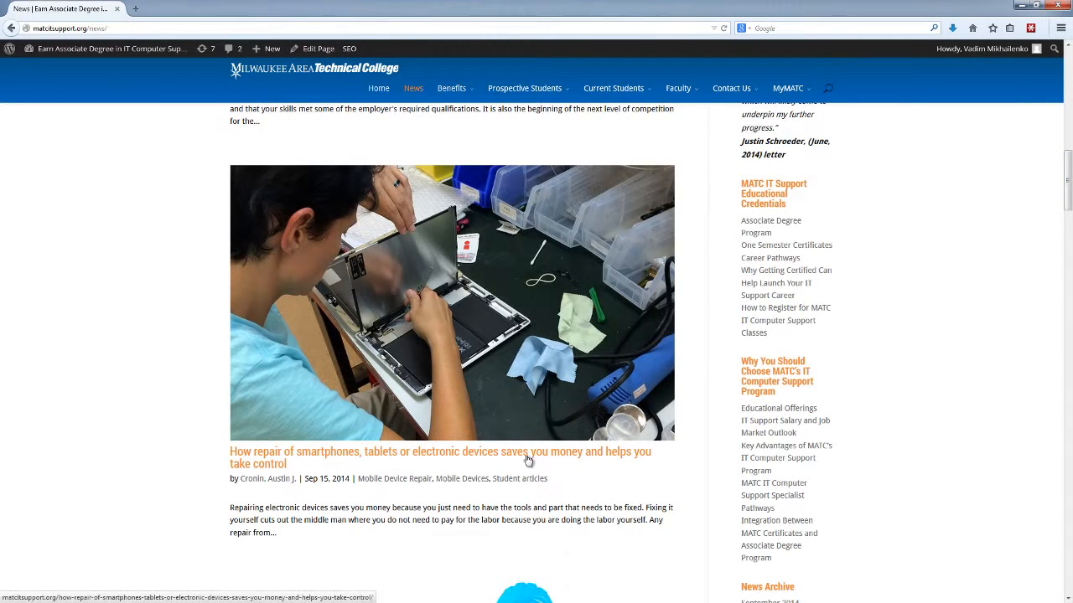
{"action": "left_click_drag", "start_coordinate": [1069, 188], "coordinate": [1065, 80]}
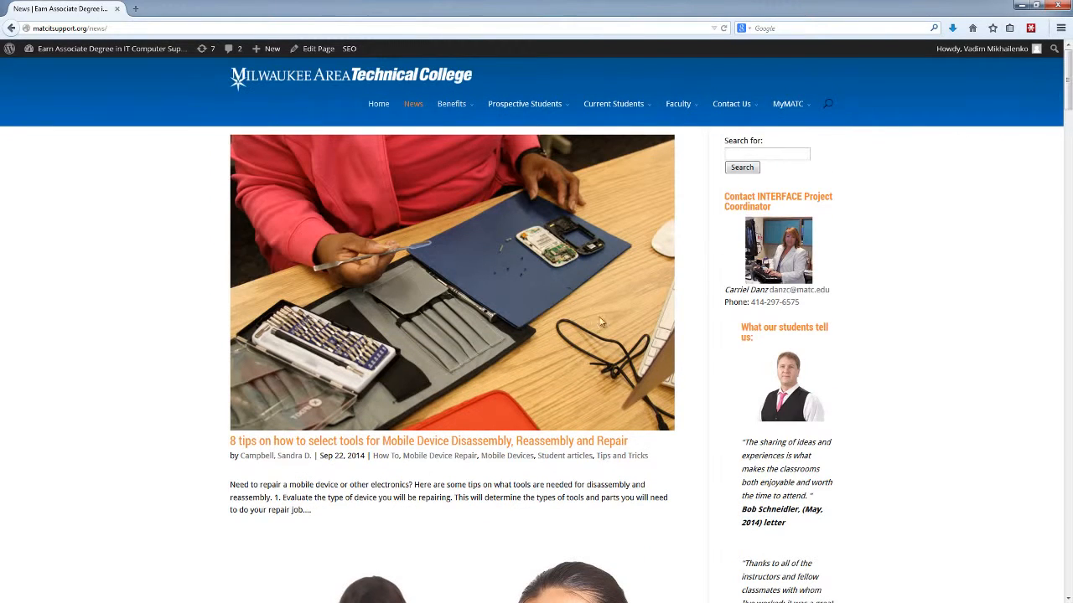
- Read the '8 tips on how to select tools for Mobile Device Disassembly, Reassembly and Repair' post
{"action": "left_click", "coordinate": [366, 445]}
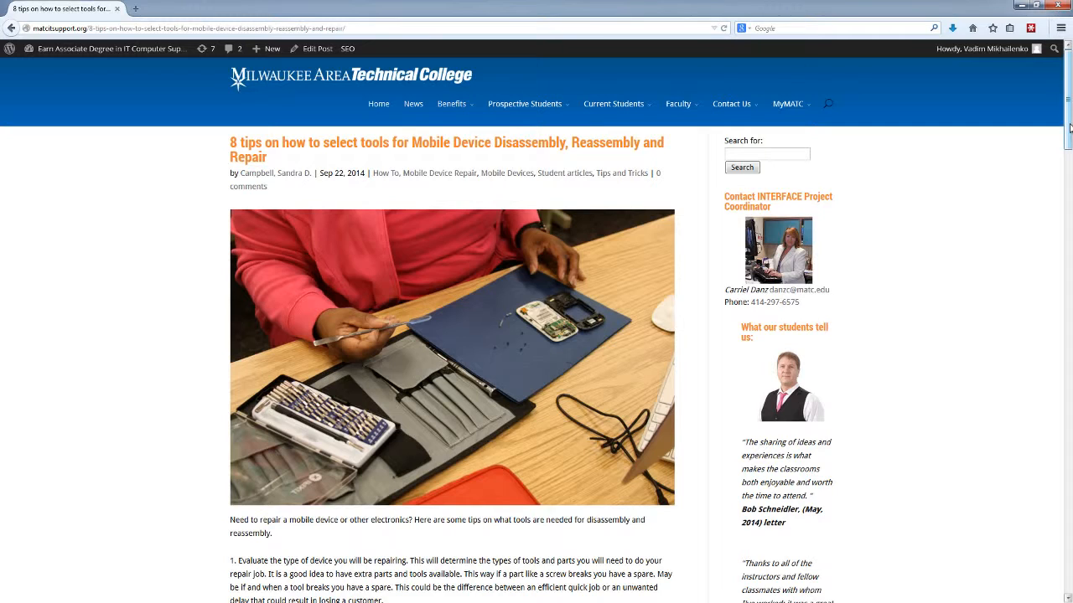
{"action": "left_click_drag", "start_coordinate": [1069, 127], "coordinate": [474, 176]}
{"action": "mouse_move", "coordinate": [1069, 136]}
{"action": "left_mouse_down"}
{"action": "mouse_move", "coordinate": [1067, 281]}
{"action": "mouse_move", "coordinate": [1067, 141]}
{"action": "left_mouse_up"}
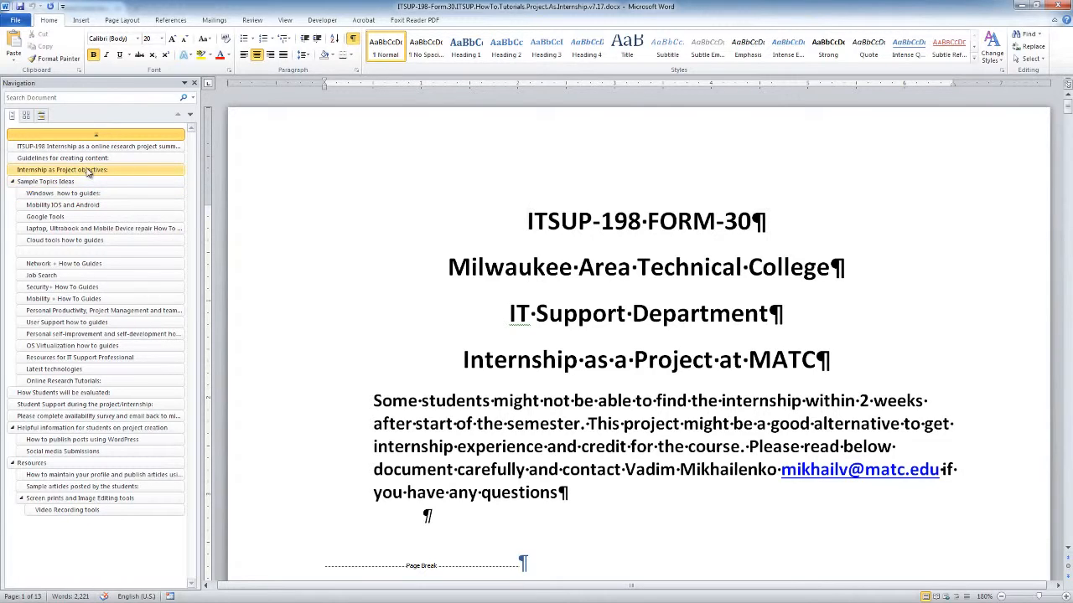
- Navigate via 'Guidelines for creating content' to the Sample Topics Ideas section in Word
{"action": "left_click", "coordinate": [84, 159]}
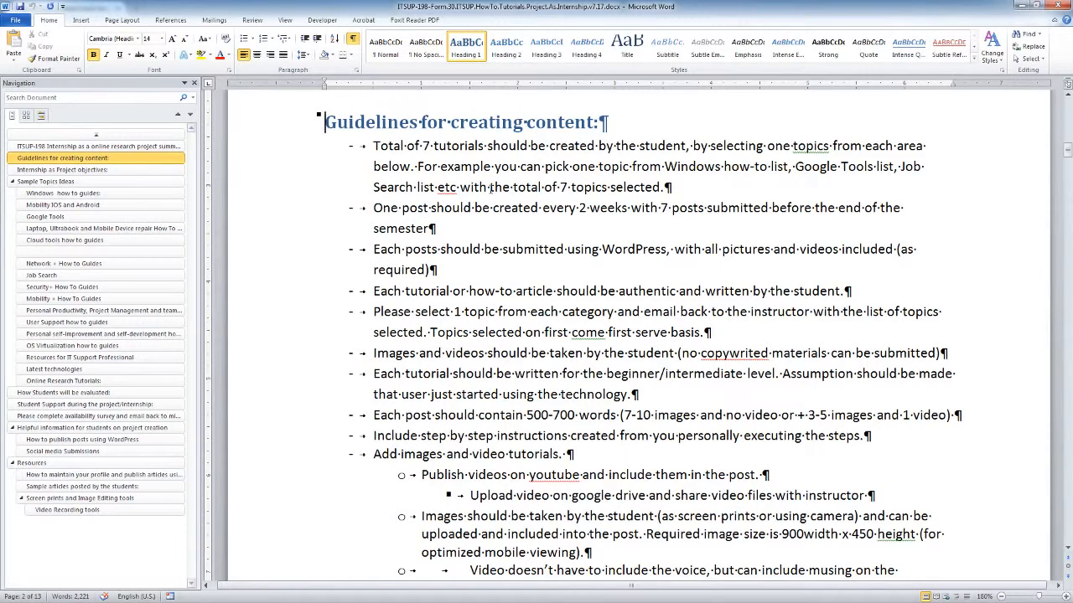
{"action": "left_click", "coordinate": [70, 183]}
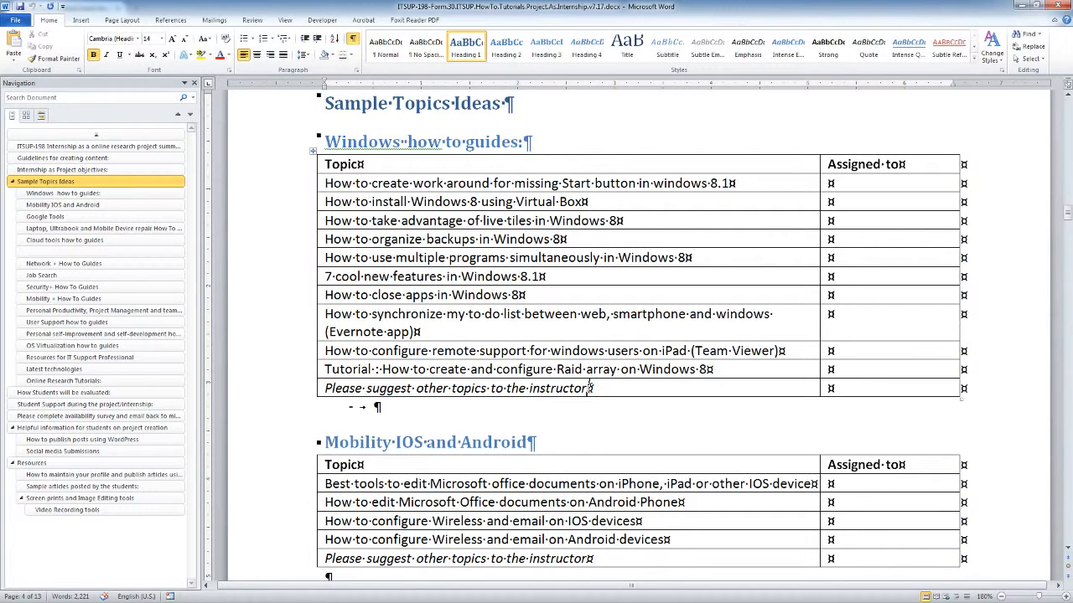
- Highlight the 'Please suggest other topics to the instructor' row, then bring the Google Docs browser window onto the screen
{"action": "left_click_drag", "start_coordinate": [590, 388], "coordinate": [347, 388]}
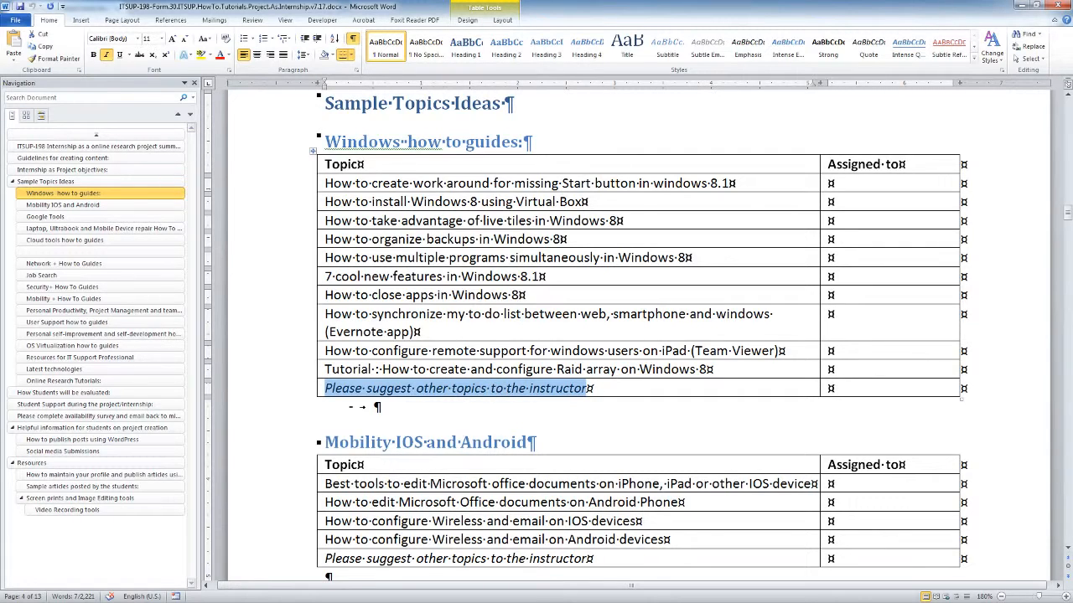
{"action": "key", "text": "Right"}
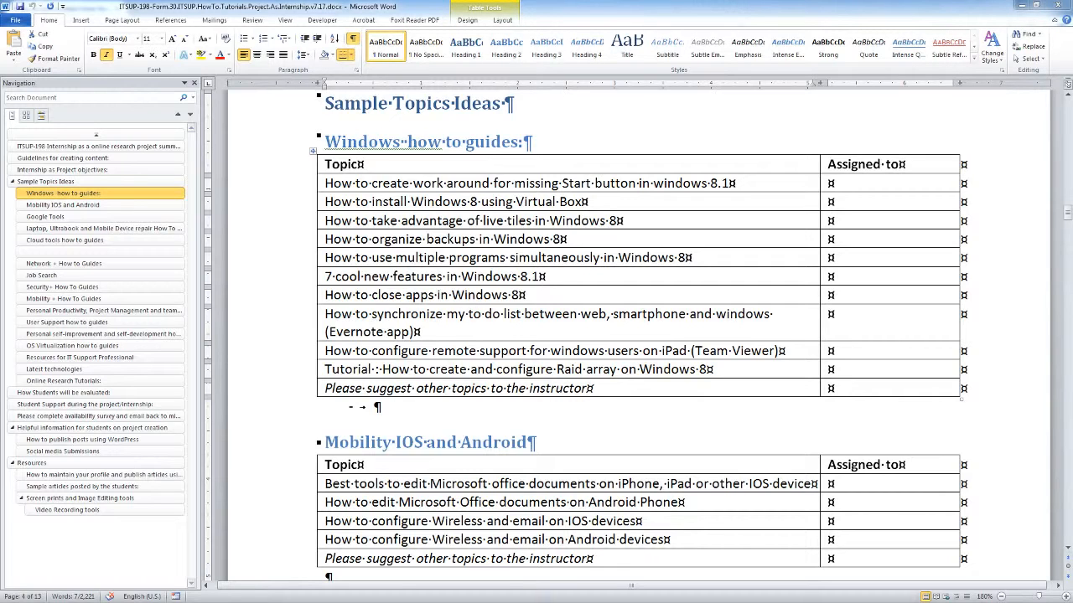
{"action": "scroll", "coordinate": [637, 335], "scroll_direction": "up", "scroll_amount": 1}
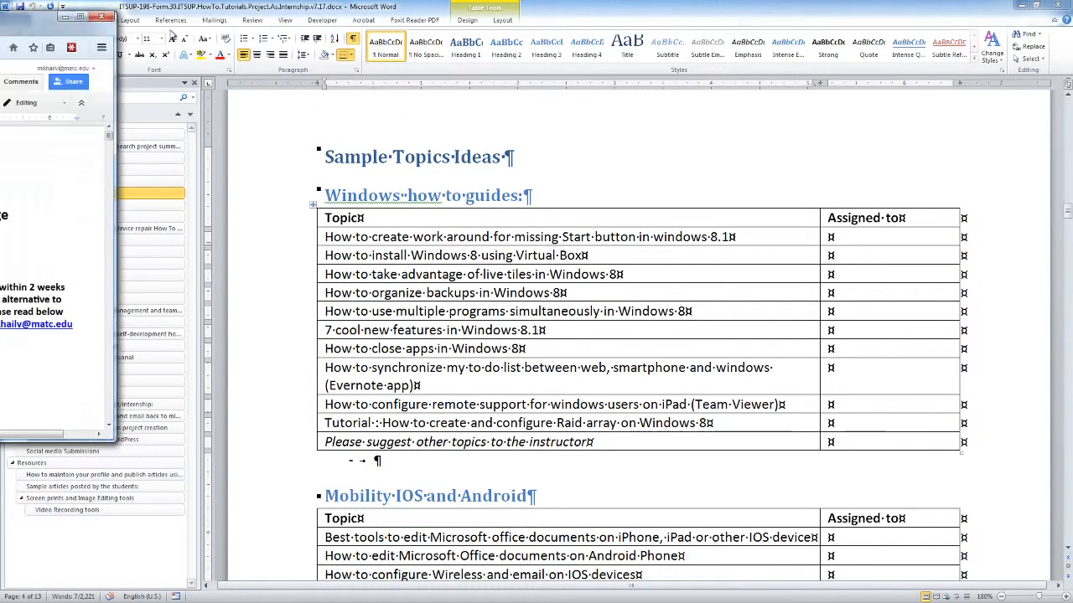
{"action": "left_click_drag", "start_coordinate": [0, 31], "coordinate": [459, 32]}
- Maximize Google Docs and select the student name in the '7 email productivity apps and plugins' Assigned to cell
{"action": "left_click", "coordinate": [652, 16]}
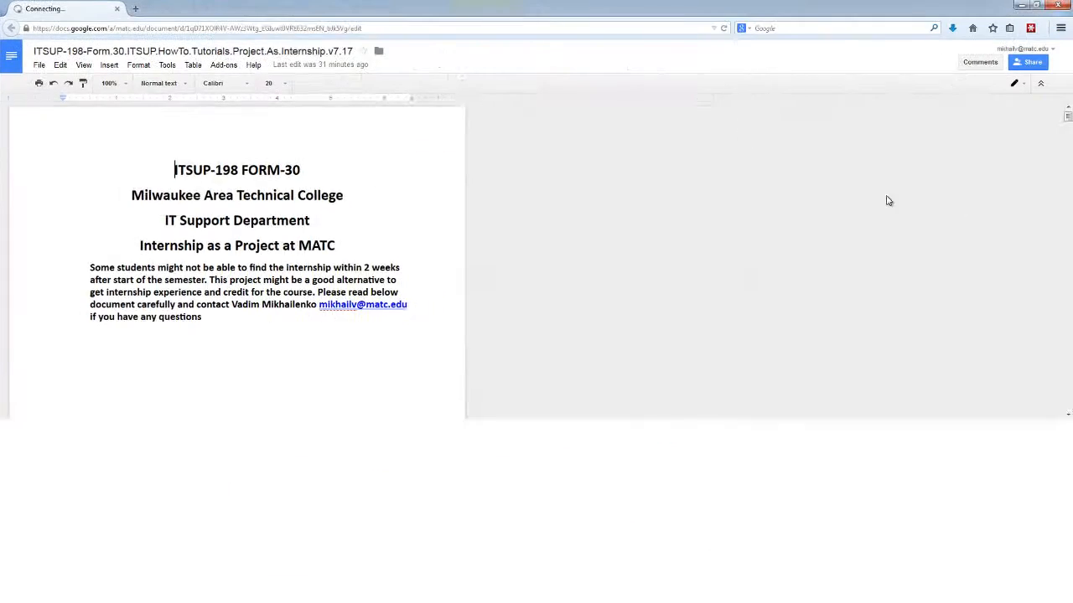
{"action": "left_click_drag", "start_coordinate": [1068, 121], "coordinate": [1069, 282]}
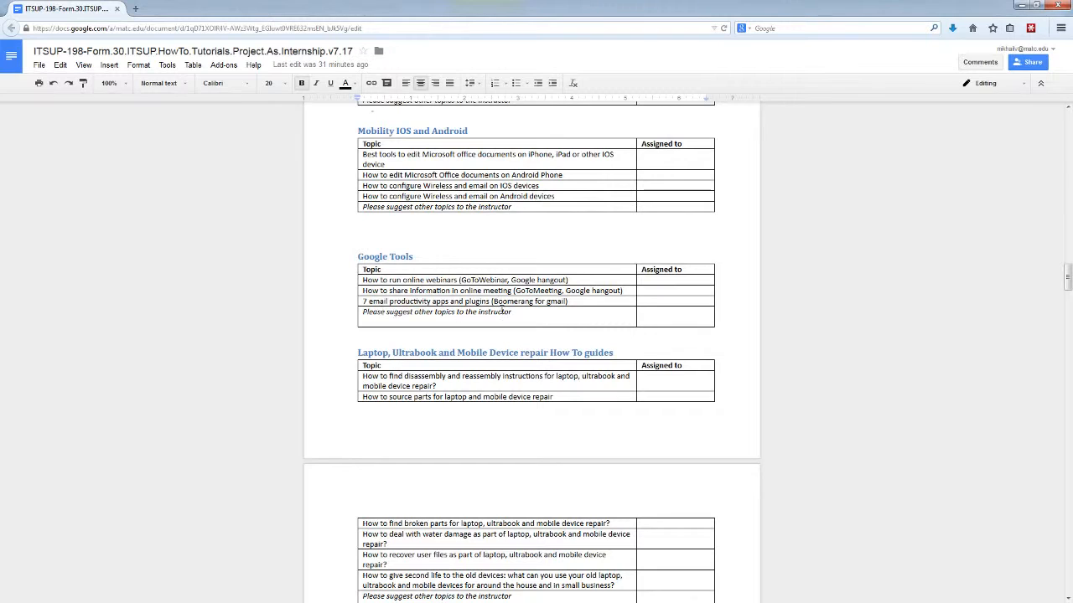
{"action": "left_click", "coordinate": [654, 304]}
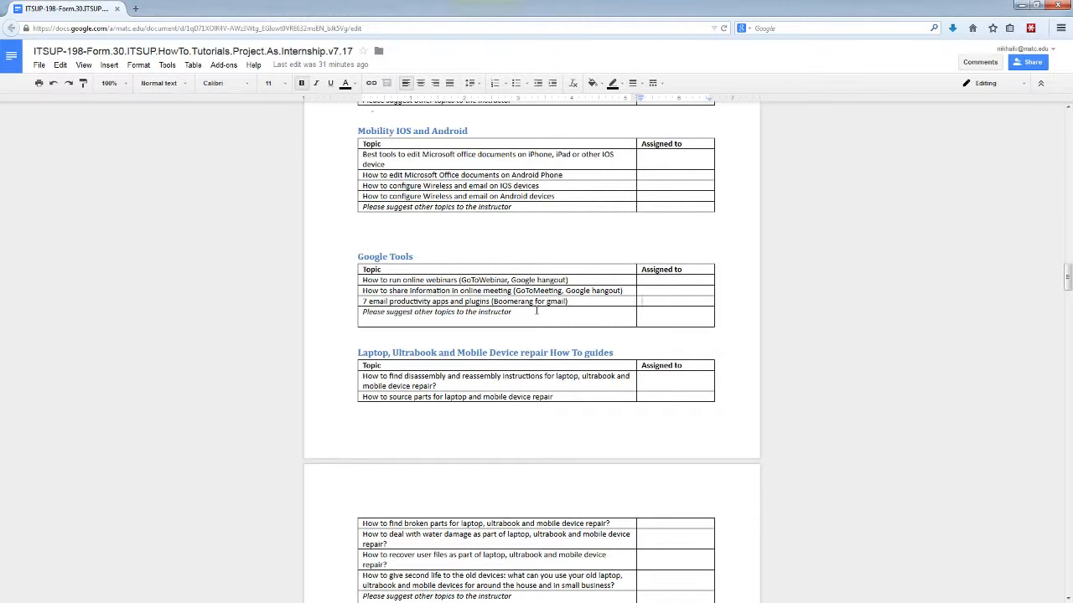
{"action": "type", "text": "Va"}
{"action": "type", "text": "dim Mikhai"}
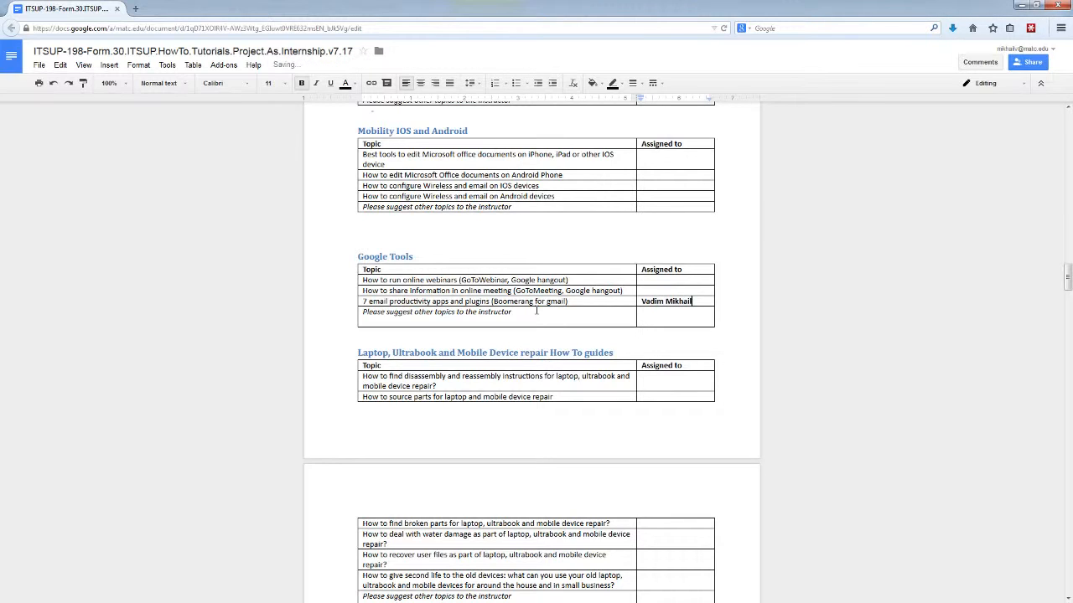
{"action": "type", "text": "lenk"}
{"action": "type", "text": "o"}
{"action": "left_click_drag", "start_coordinate": [710, 302], "coordinate": [645, 307]}
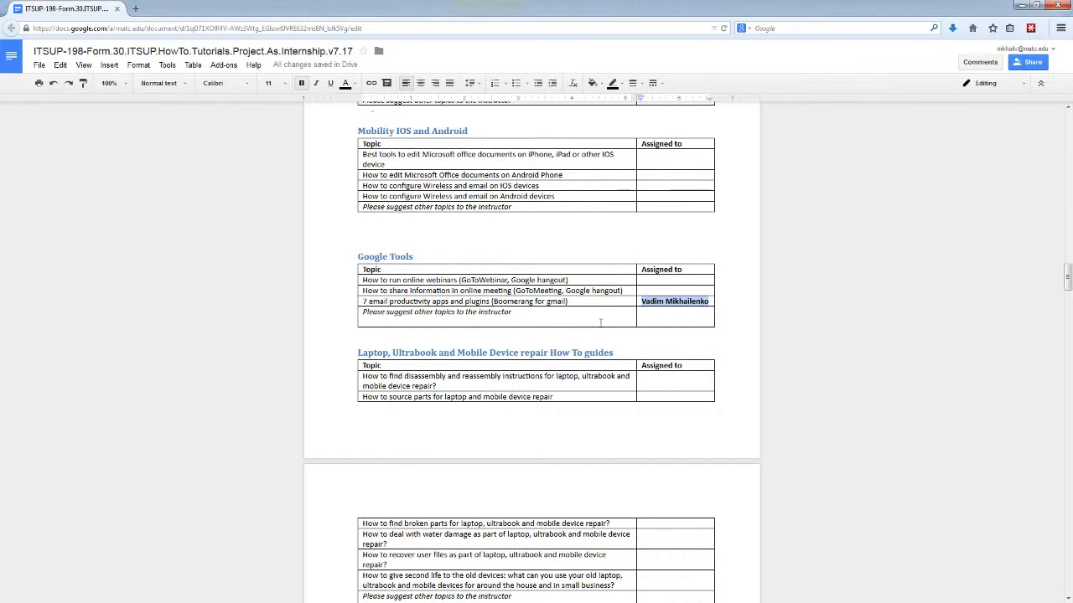
{"action": "left_click_drag", "start_coordinate": [709, 301], "coordinate": [639, 295]}
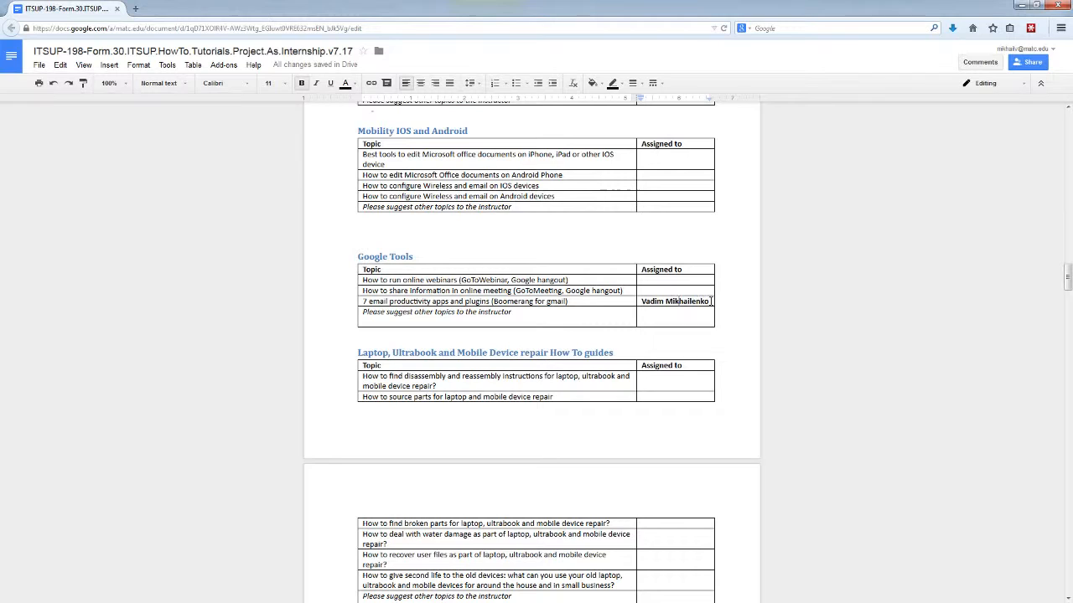
- Delete the student name from the Assigned to cell and review the Windows how-to guides topic table
{"action": "key", "text": "Delete"}
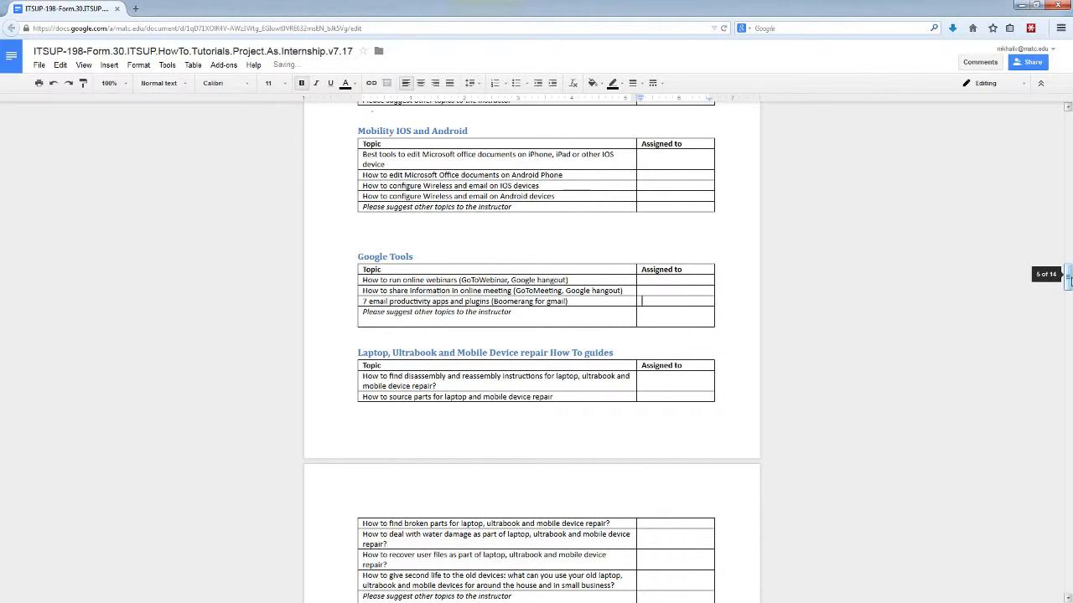
{"action": "scroll", "coordinate": [1068, 277], "scroll_direction": "up", "scroll_amount": 10}
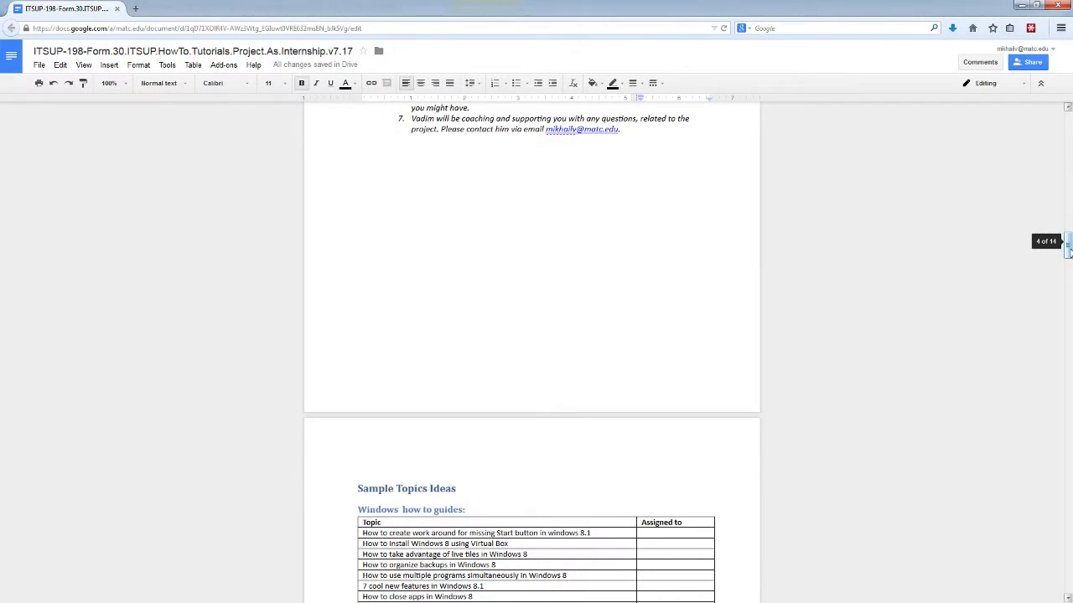
{"action": "left_click_drag", "start_coordinate": [1069, 247], "coordinate": [1069, 258]}
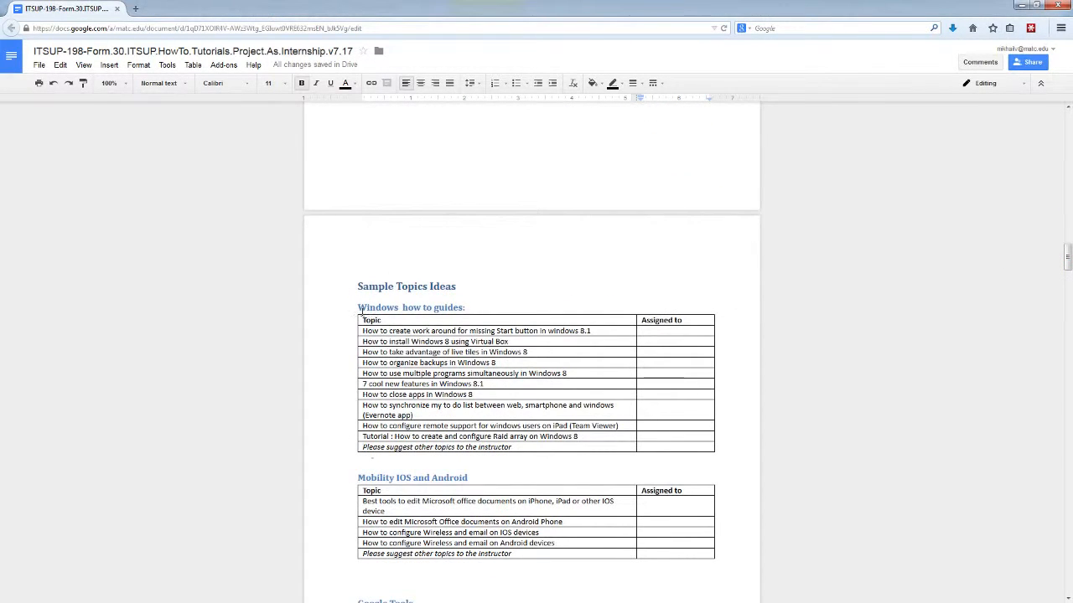
{"action": "left_click_drag", "start_coordinate": [358, 308], "coordinate": [460, 306]}
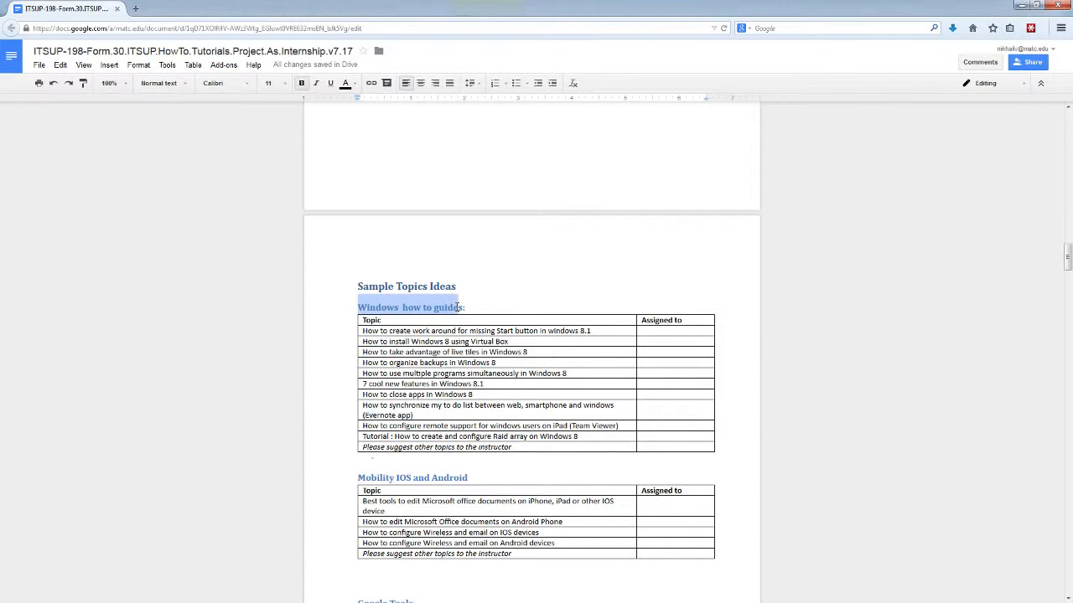
{"action": "left_click", "coordinate": [645, 343]}
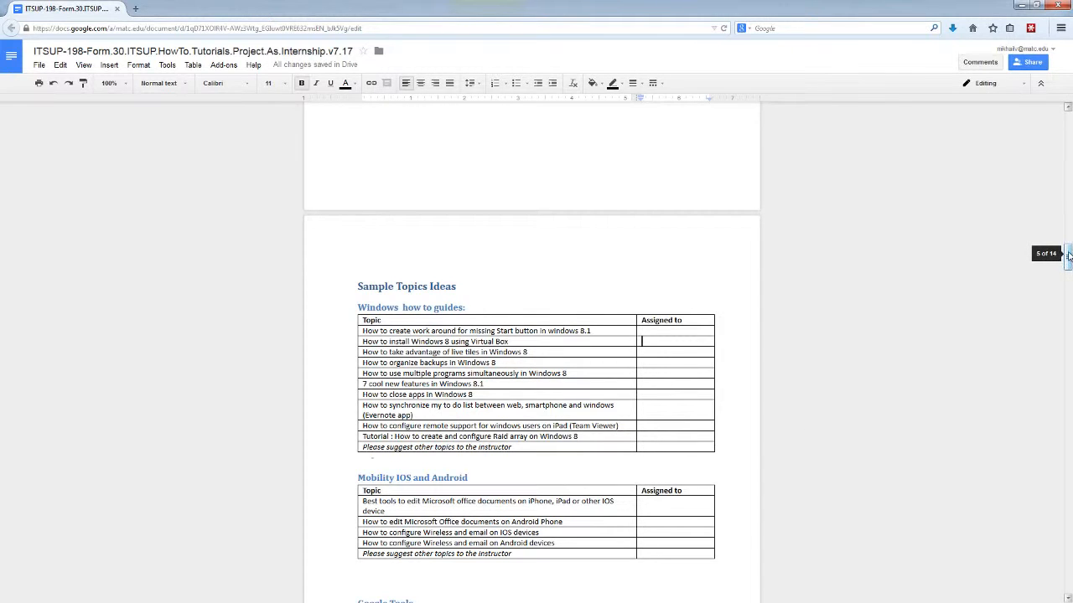
{"action": "left_click_drag", "start_coordinate": [1067, 259], "coordinate": [1068, 281]}
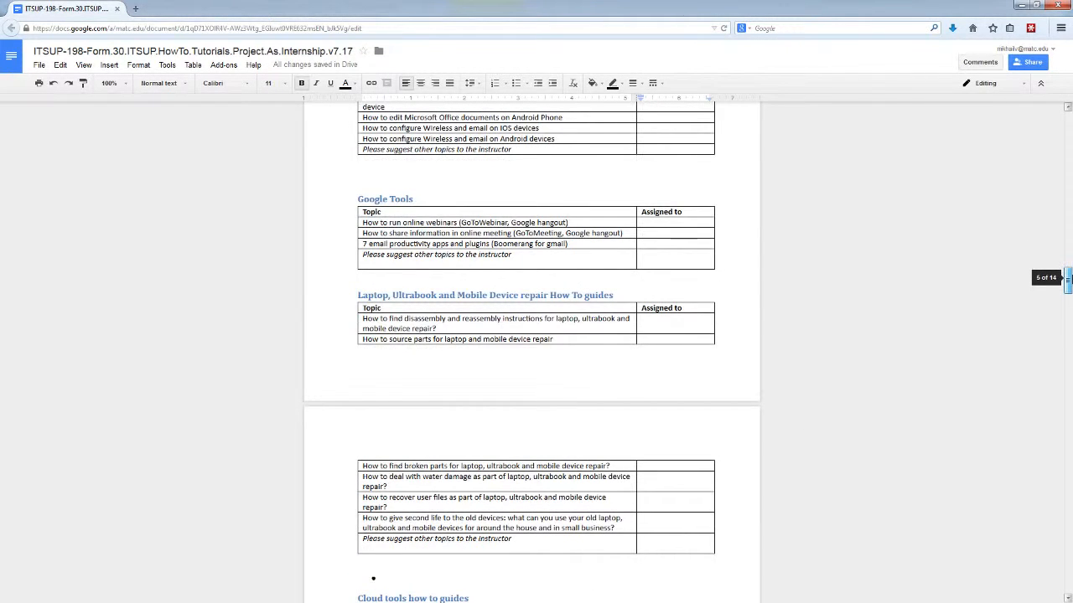
{"action": "left_click_drag", "start_coordinate": [1067, 279], "coordinate": [1068, 277]}
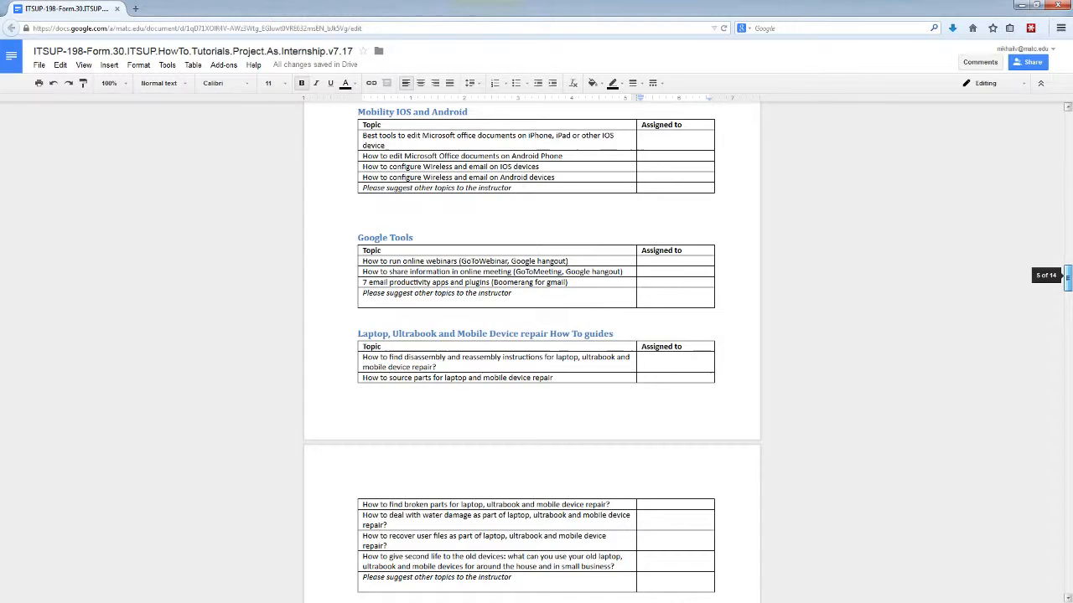
{"action": "left_click_drag", "start_coordinate": [1068, 277], "coordinate": [1067, 286]}
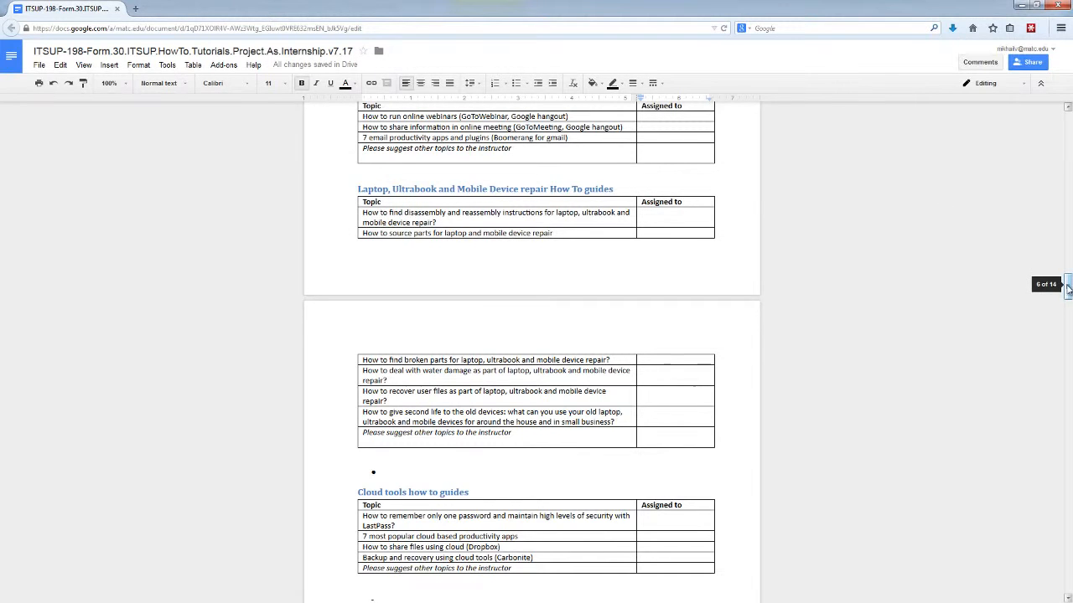
{"action": "left_click_drag", "start_coordinate": [1068, 289], "coordinate": [1068, 416]}
{"action": "mouse_move", "coordinate": [1067, 411]}
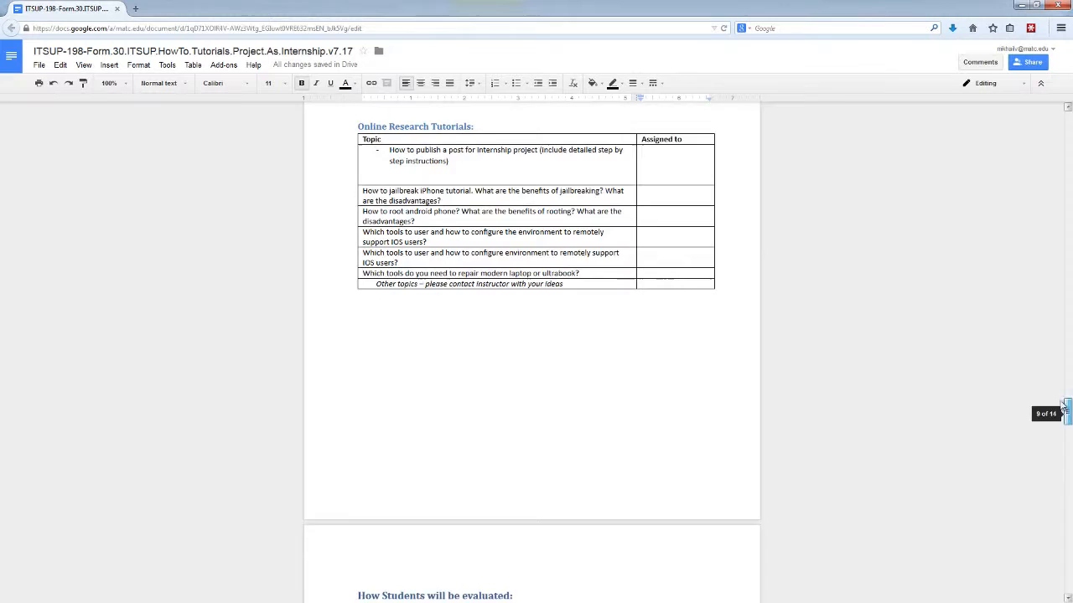
{"action": "left_click_drag", "start_coordinate": [1064, 407], "coordinate": [1065, 405]}
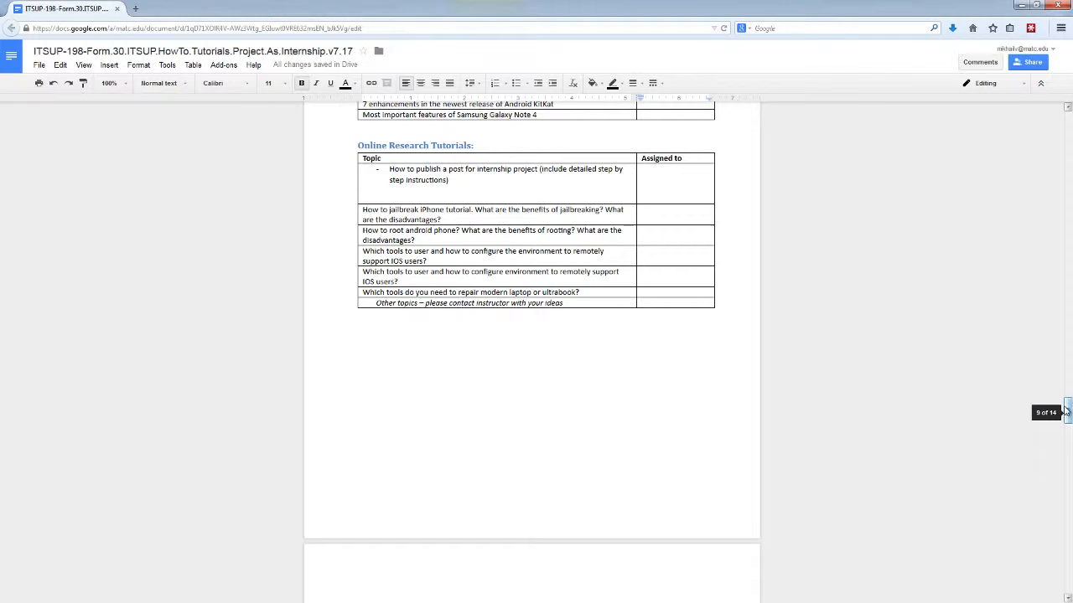
{"action": "left_click_drag", "start_coordinate": [1067, 411], "coordinate": [1068, 228]}
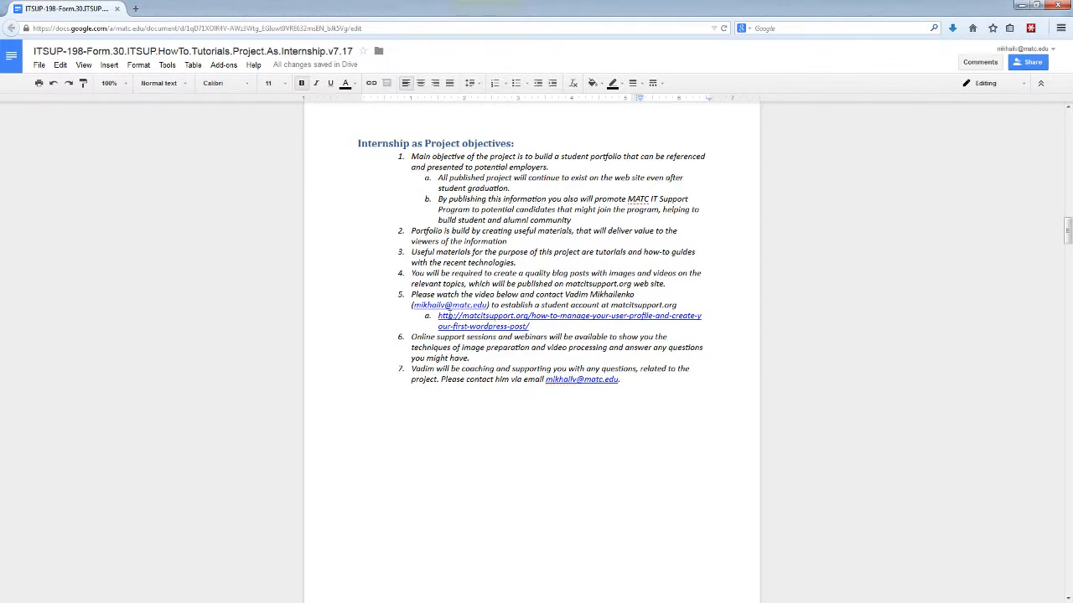
- Select the matcitsupport.org tutorial link in Internship as Project objectives to follow it
{"action": "triple_click", "coordinate": [442, 315]}
{"action": "left_click", "coordinate": [444, 315]}
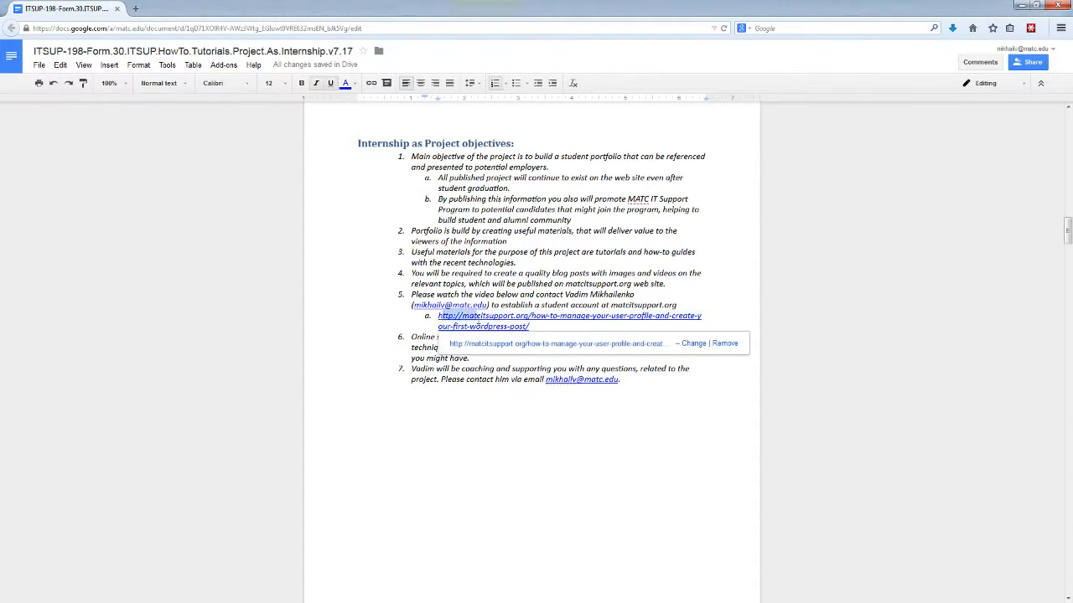
{"action": "left_click_drag", "start_coordinate": [437, 316], "coordinate": [534, 328]}
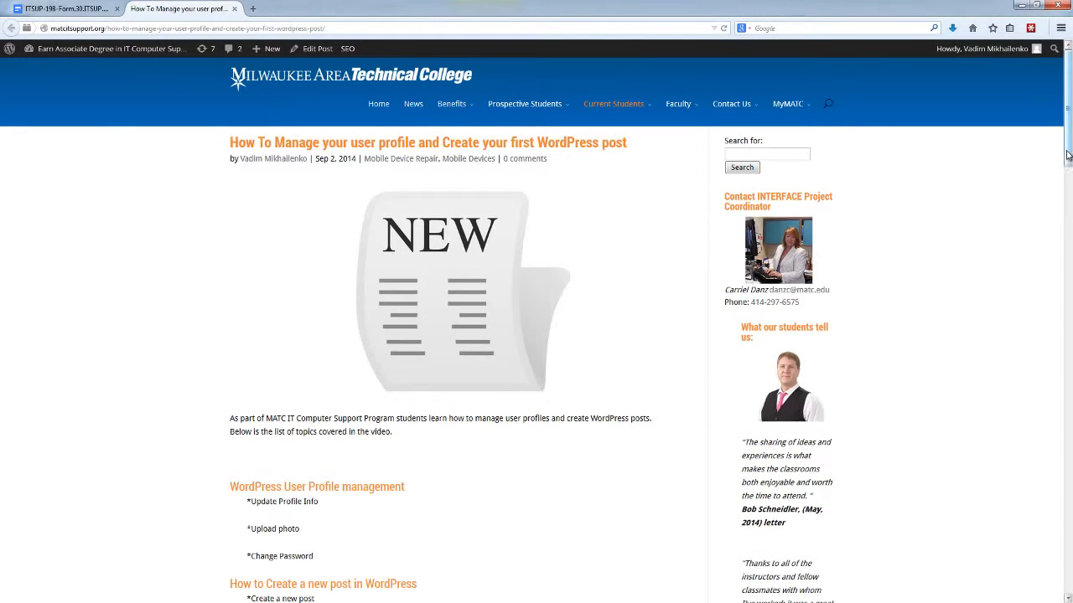
{"action": "left_click_drag", "start_coordinate": [1066, 159], "coordinate": [1063, 245]}
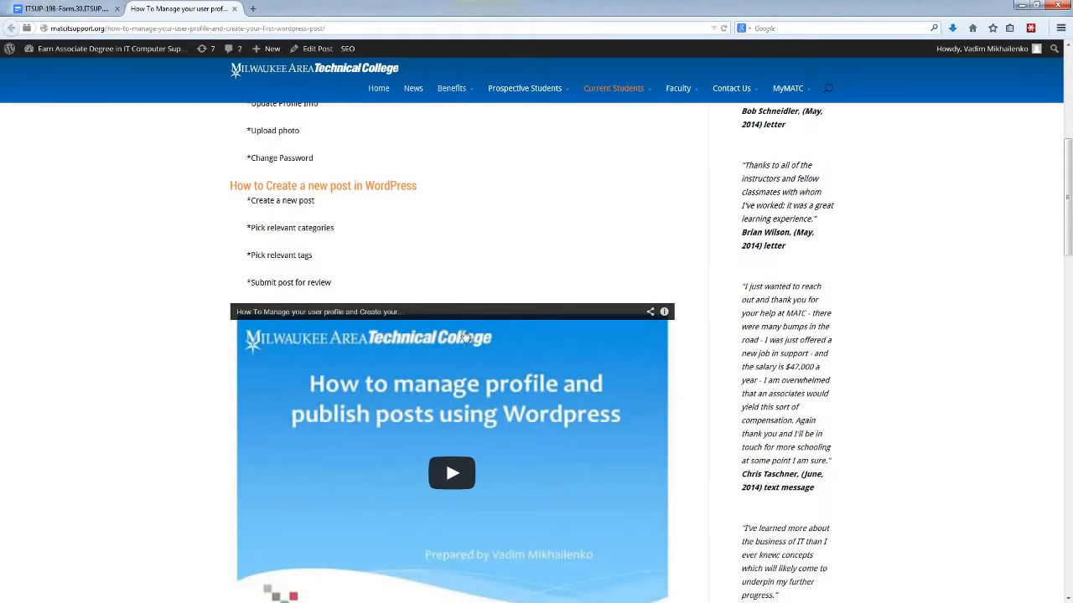